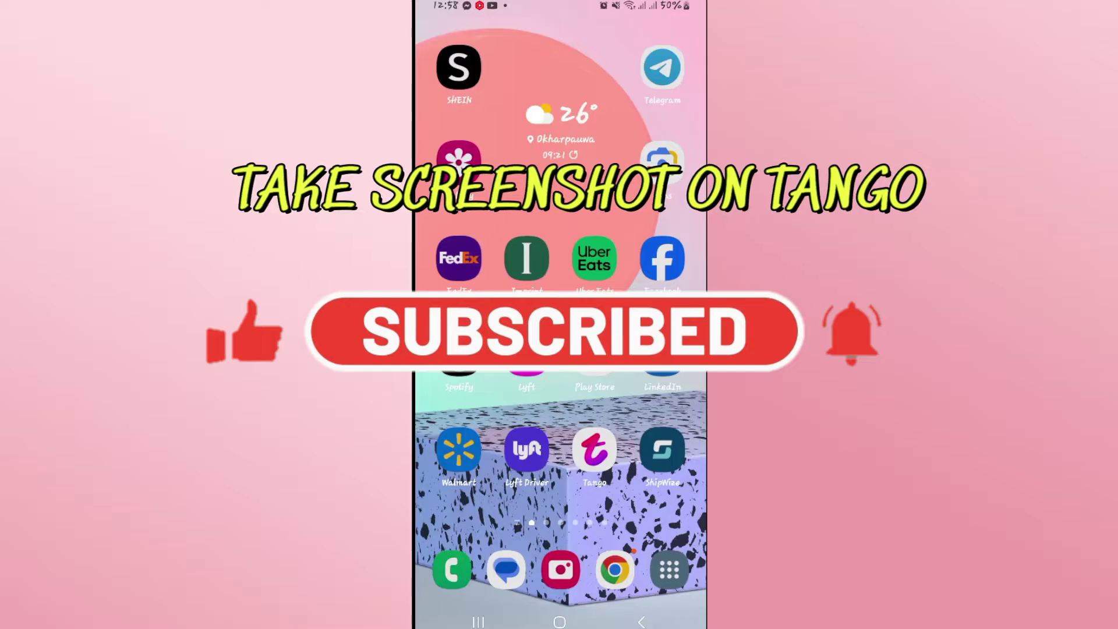
# Launch Tango from the Android home screen.
pyautogui.click(600, 450)
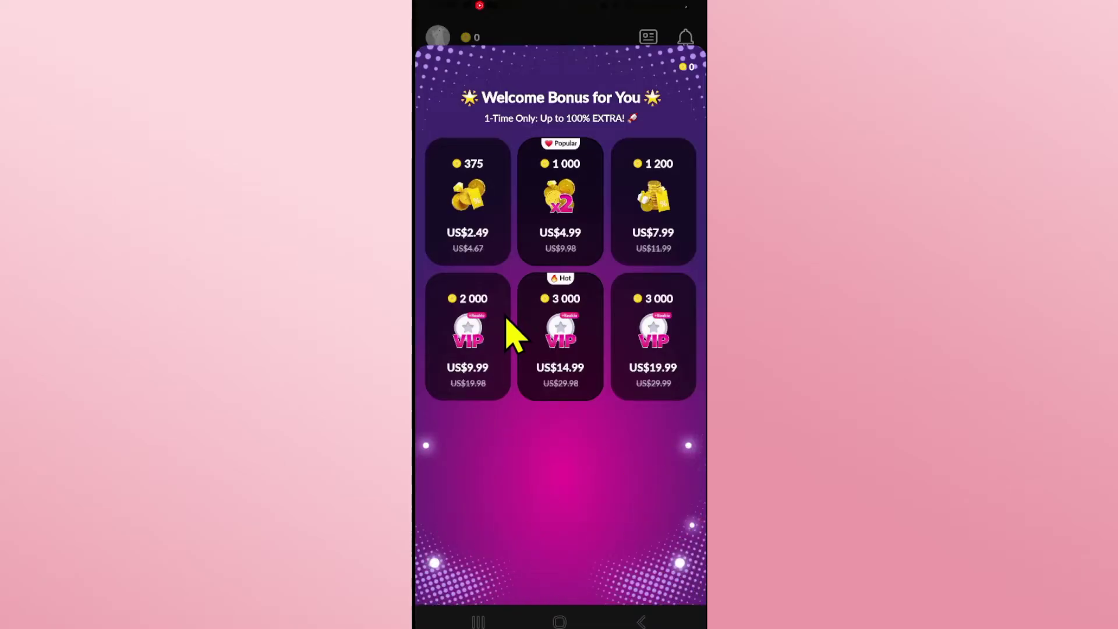
# Dismiss the welcome bonus offer and go to the Explore grid of live streams.
pyautogui.click(577, 39)
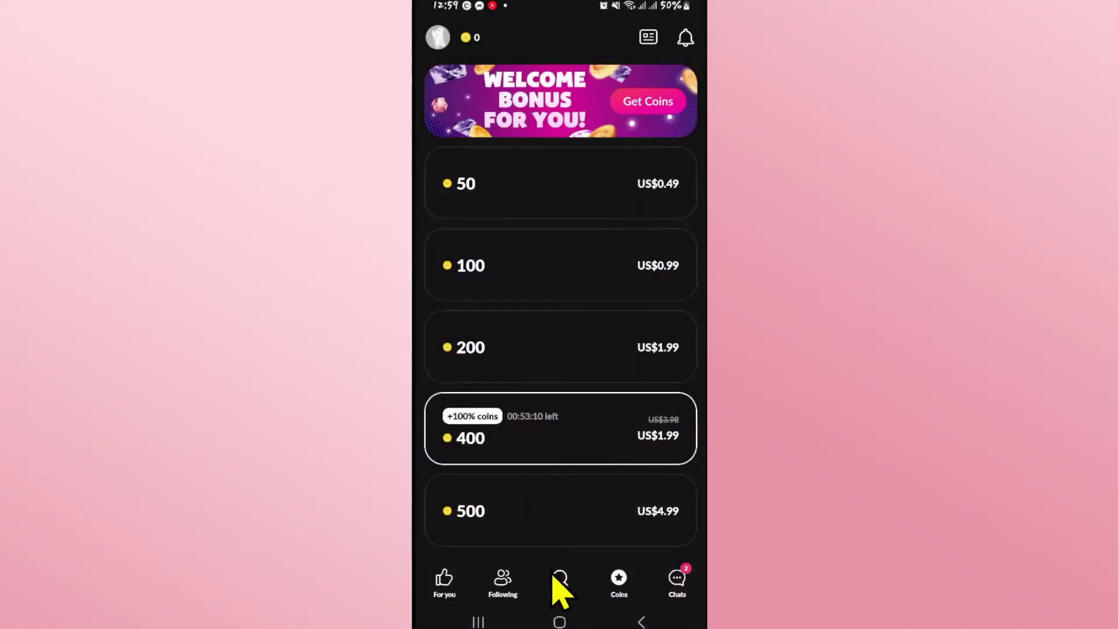
pyautogui.click(557, 579)
pyautogui.scroll(-5, 519, 307)
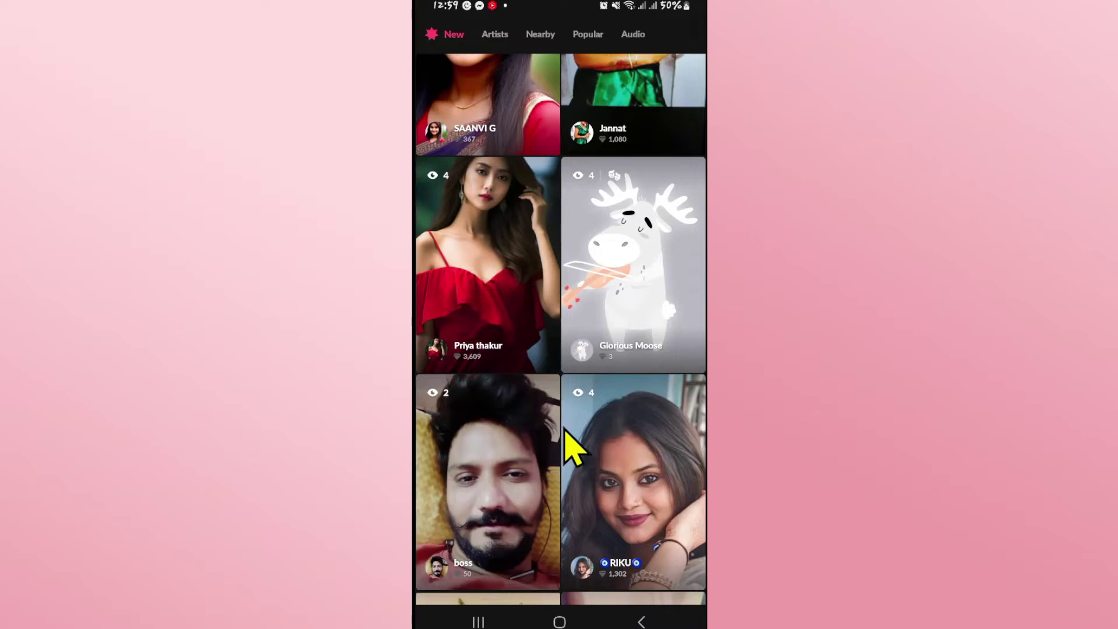
# Screenshot the Explore grid, start Go Live setup and allow camera access while using the app.
pyautogui.press('Print')
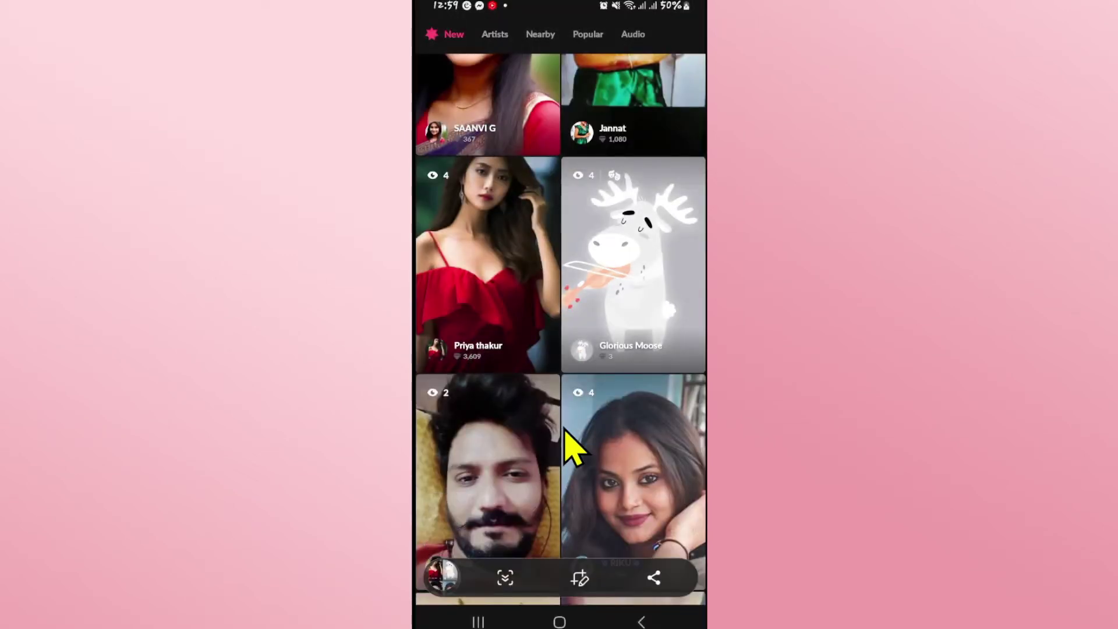
pyautogui.scroll(1, 572, 448)
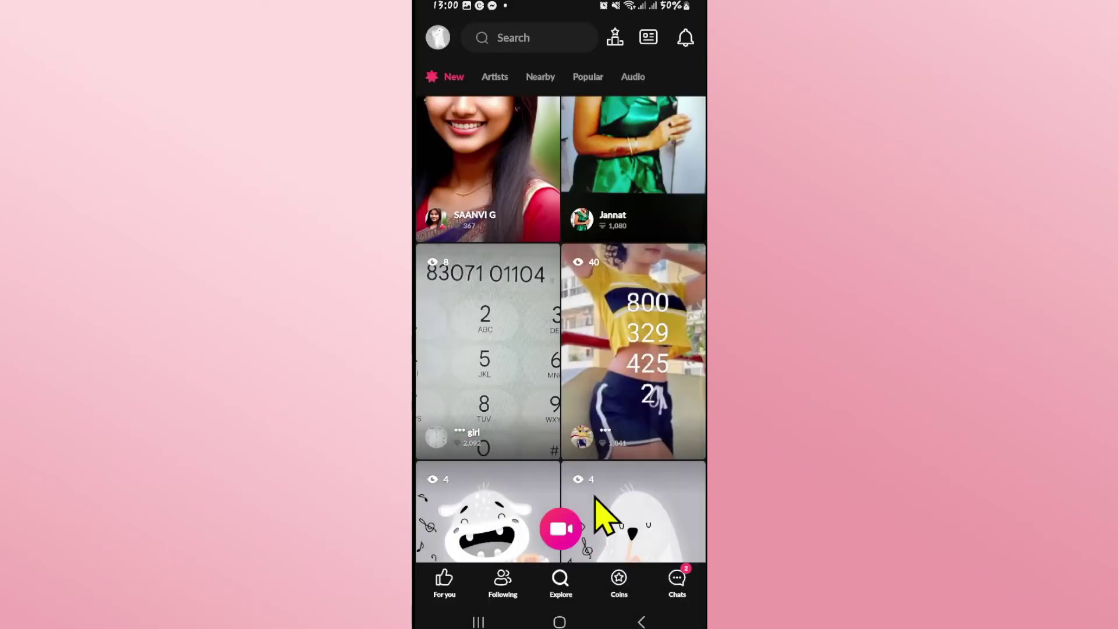
pyautogui.moveTo(582, 499); pyautogui.dragTo(579, 375)
pyautogui.moveTo(557, 483)
pyautogui.mouseDown()
pyautogui.moveTo(494, 398)
pyautogui.moveTo(536, 566)
pyautogui.mouseUp()
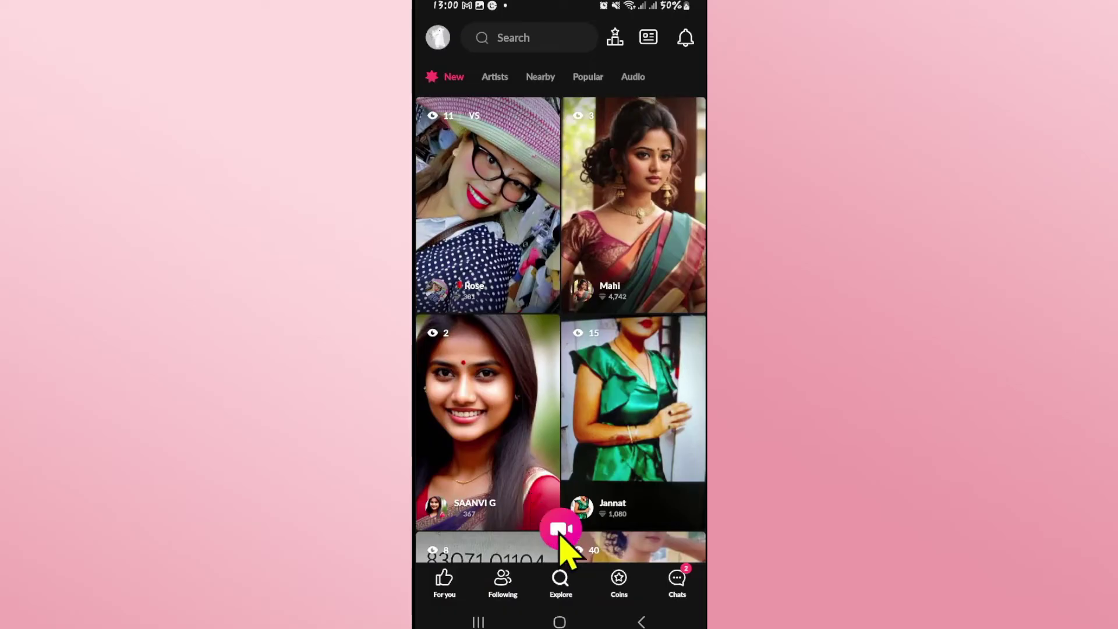
pyautogui.click(561, 527)
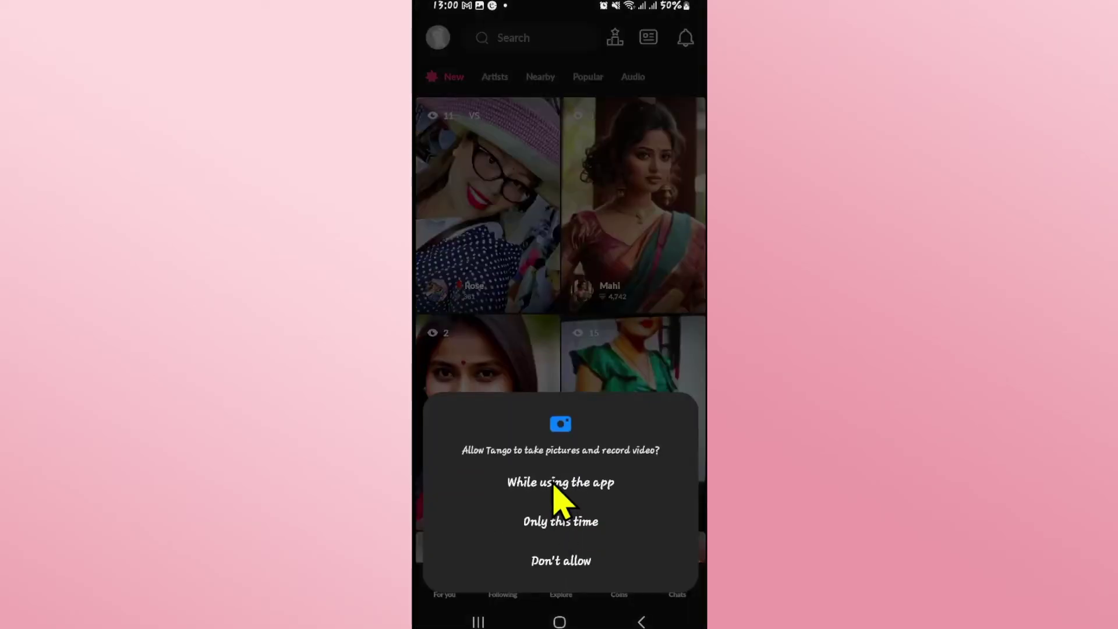
pyautogui.click(555, 485)
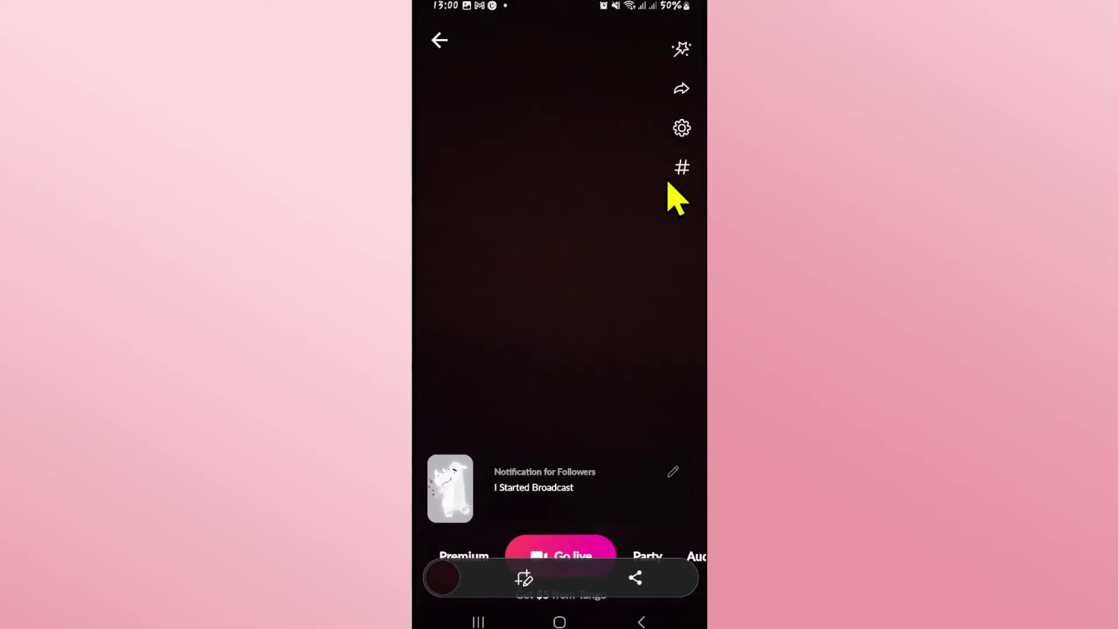